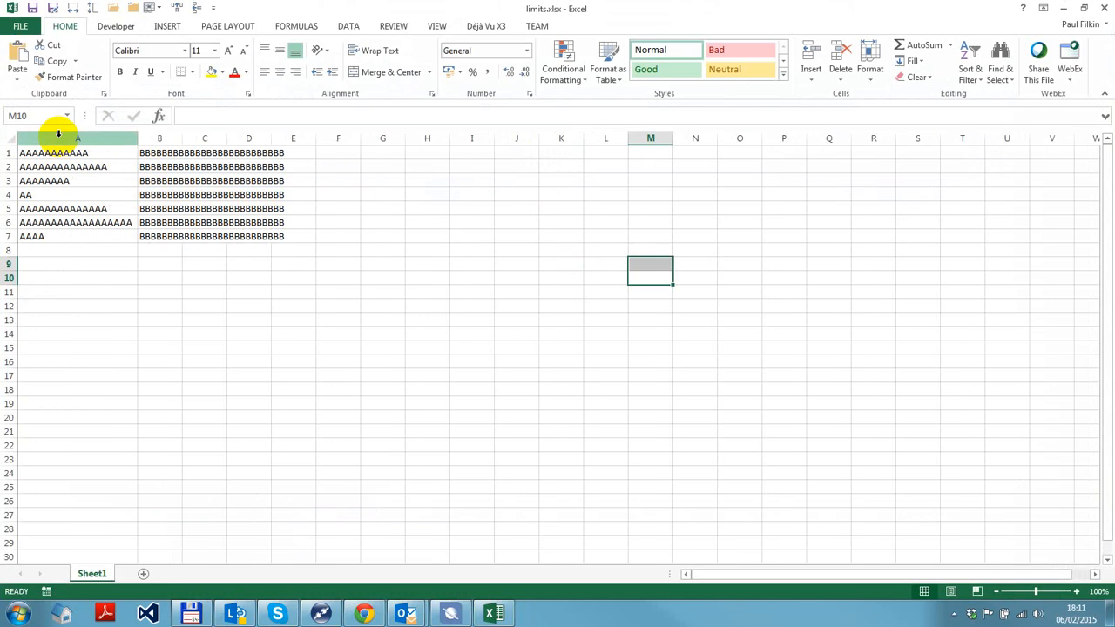
Fit column B's width to its contents, then save and close the limits.xlsx workbook.
double_click(179, 138)
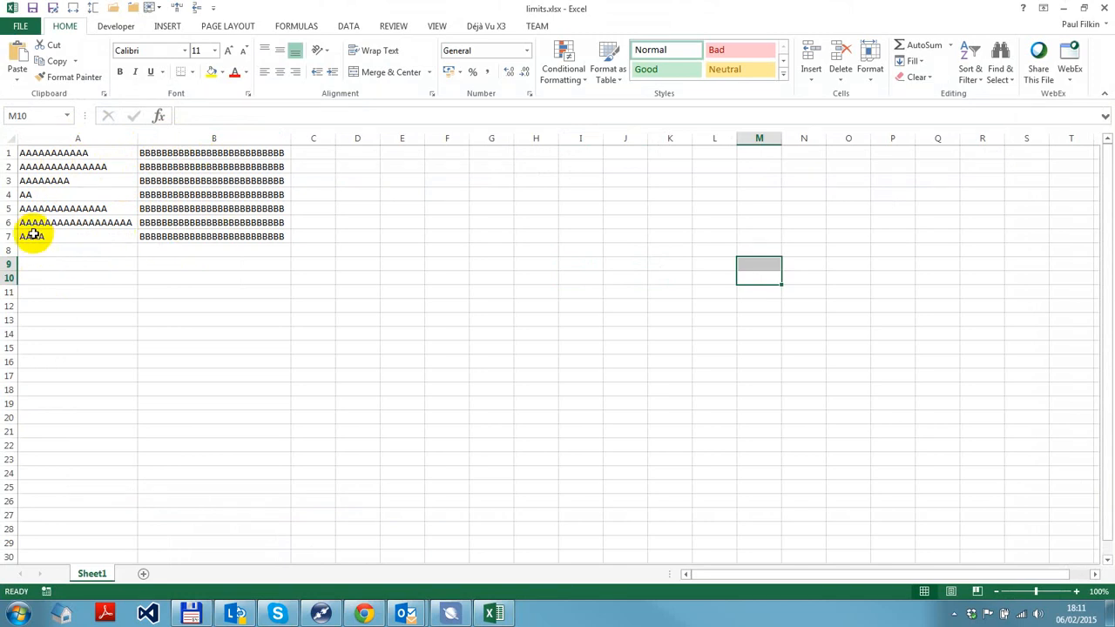
click(37, 225)
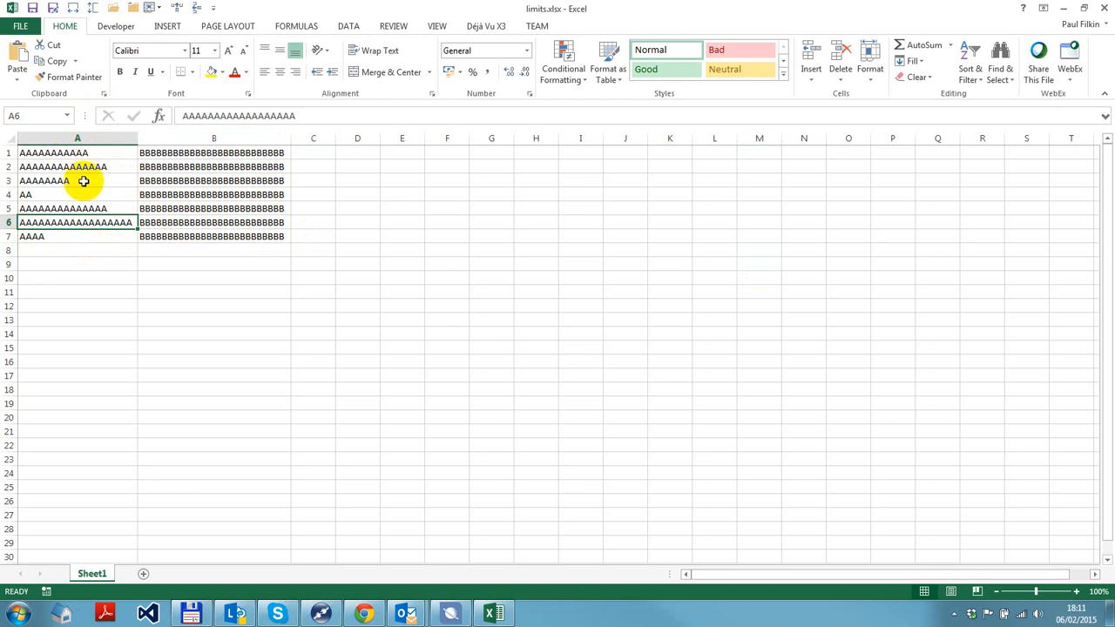
click(1105, 9)
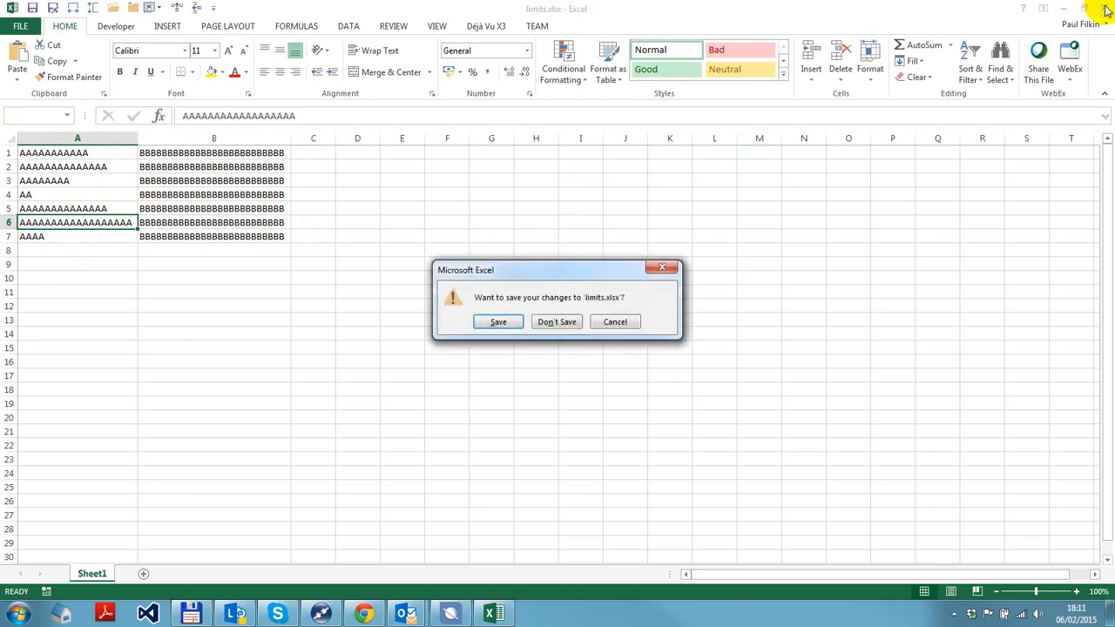
click(514, 319)
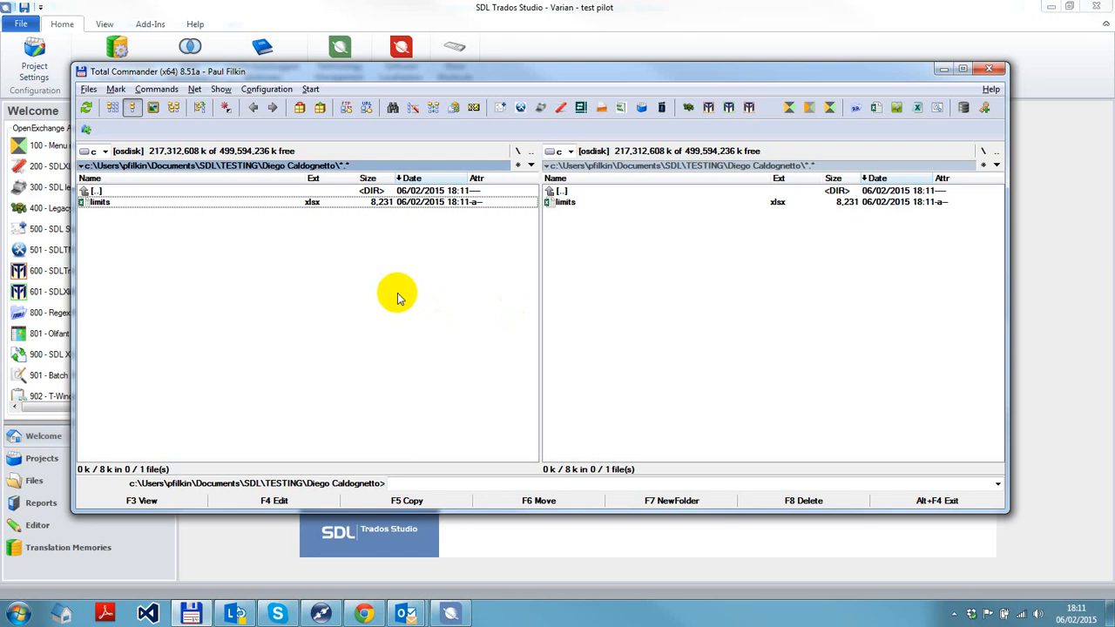
Switch to SDL Trados Studio and open the Sheets and shapes options of the Microsoft Excel 2007-2013 file type.
click(432, 16)
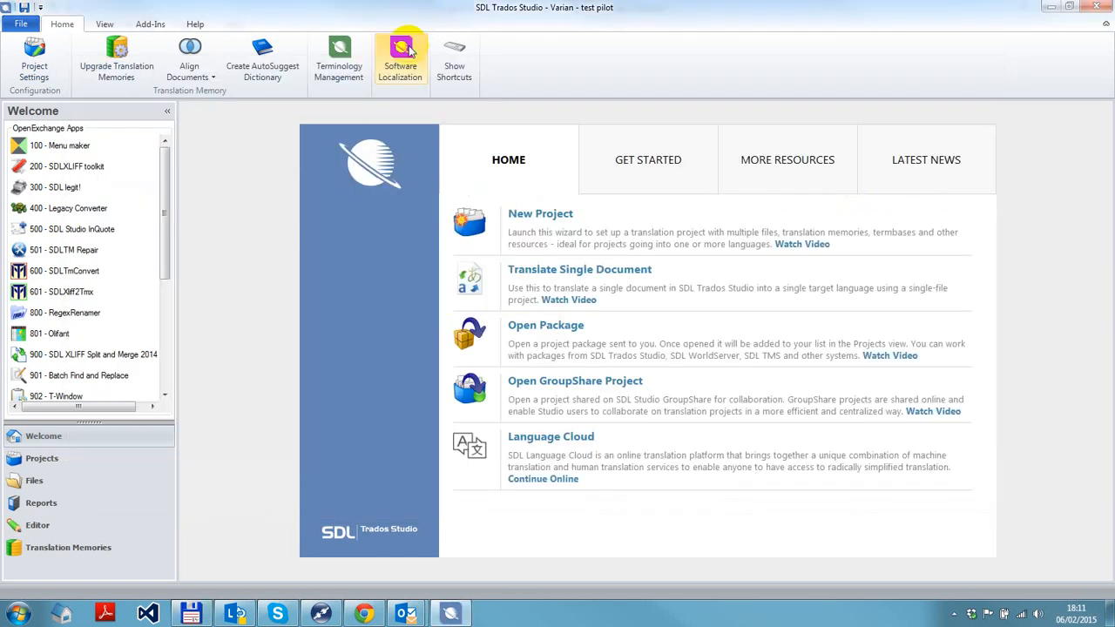
click(453, 70)
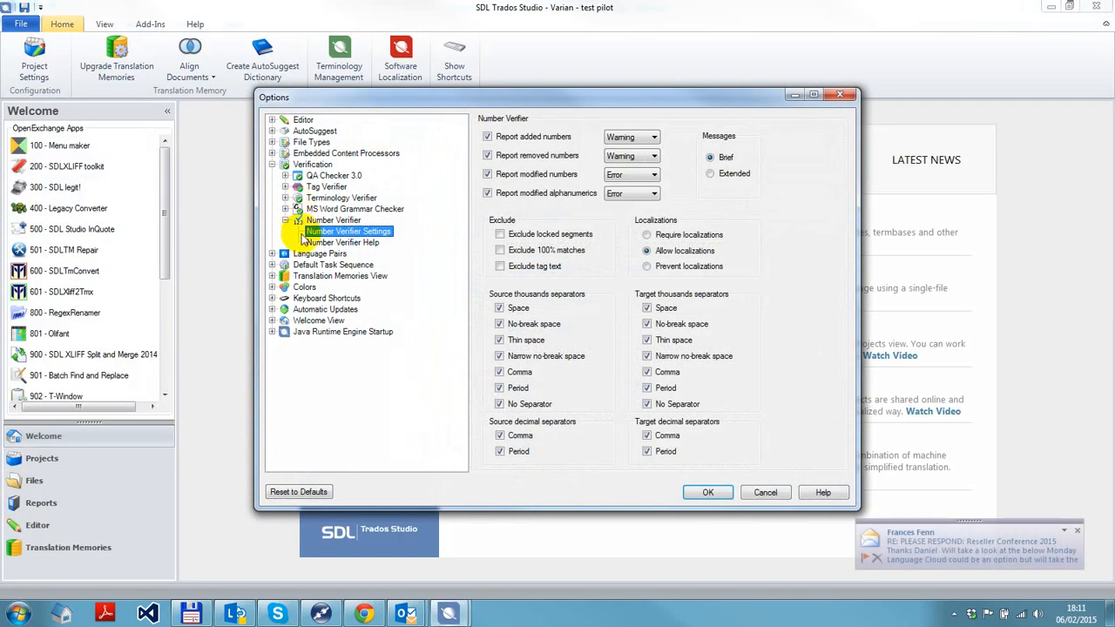
click(275, 166)
click(273, 165)
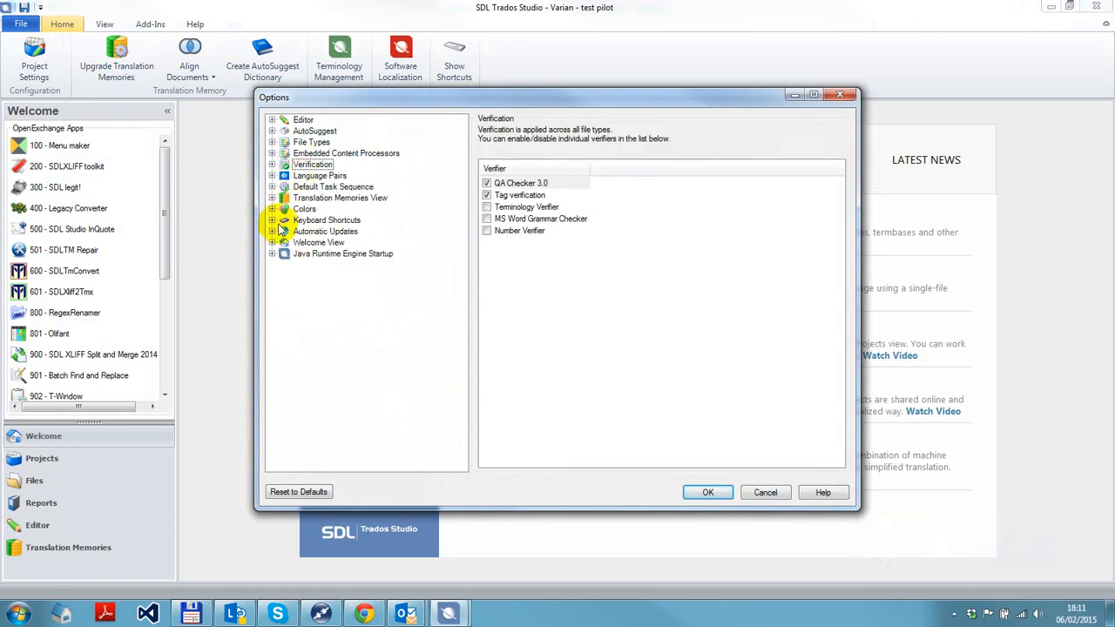
click(272, 142)
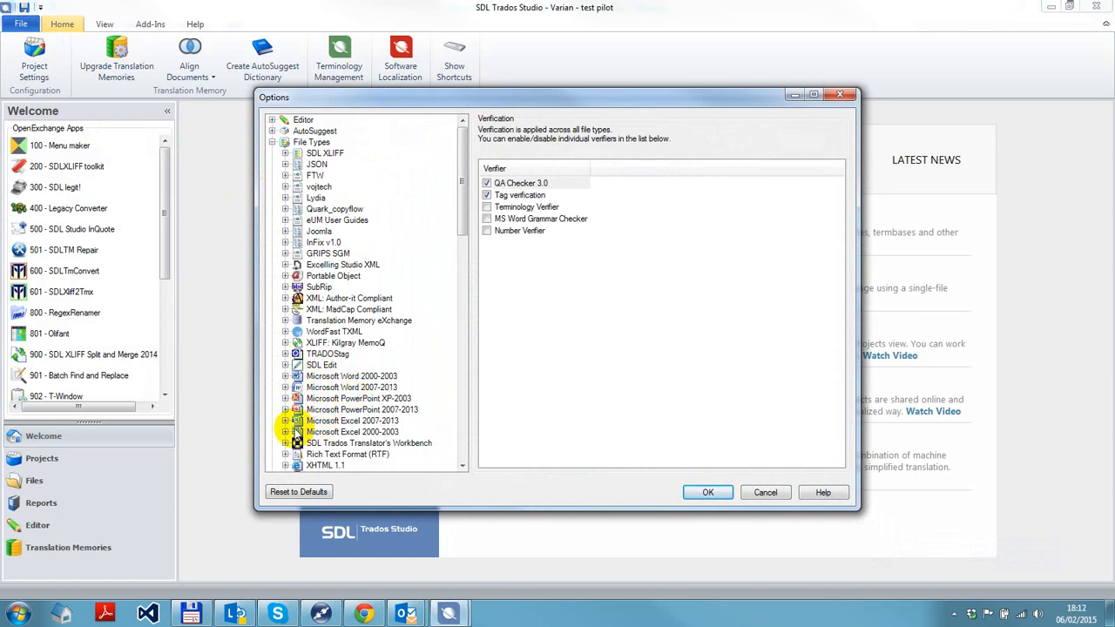
click(286, 421)
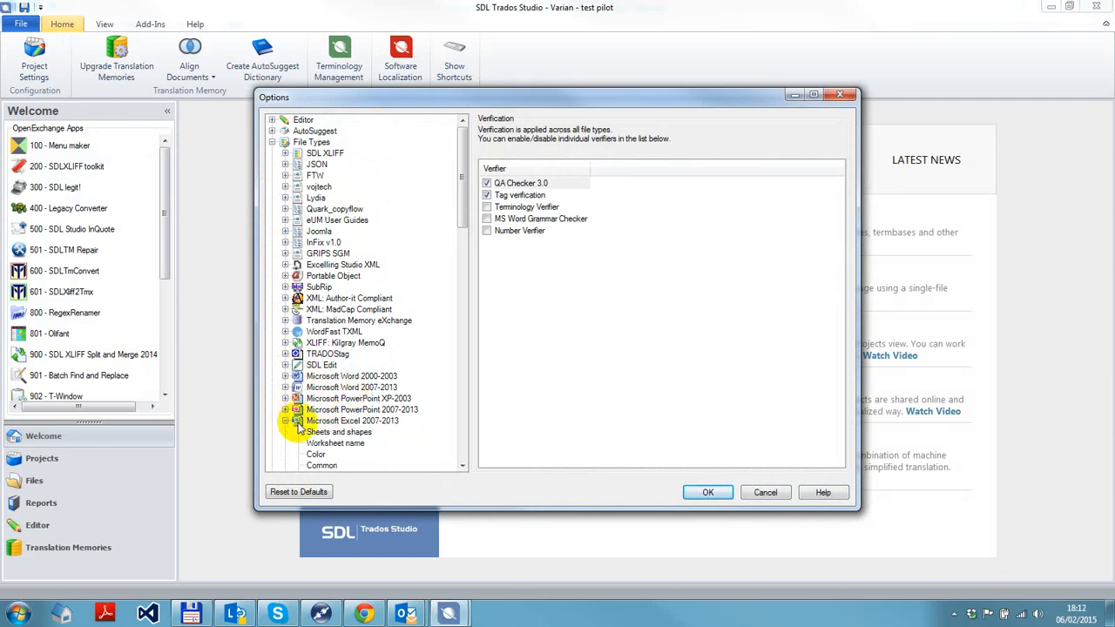
click(324, 433)
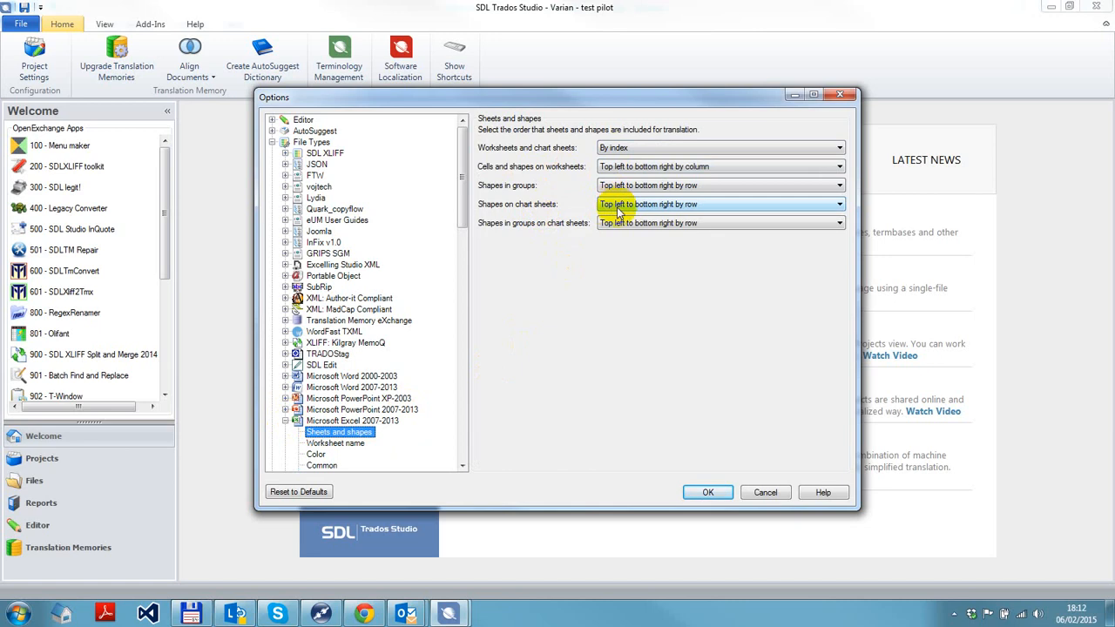
Reset the Sheets and shapes options to defaults and set cells and shapes on worksheets to "Top left to bottom right by column".
click(603, 171)
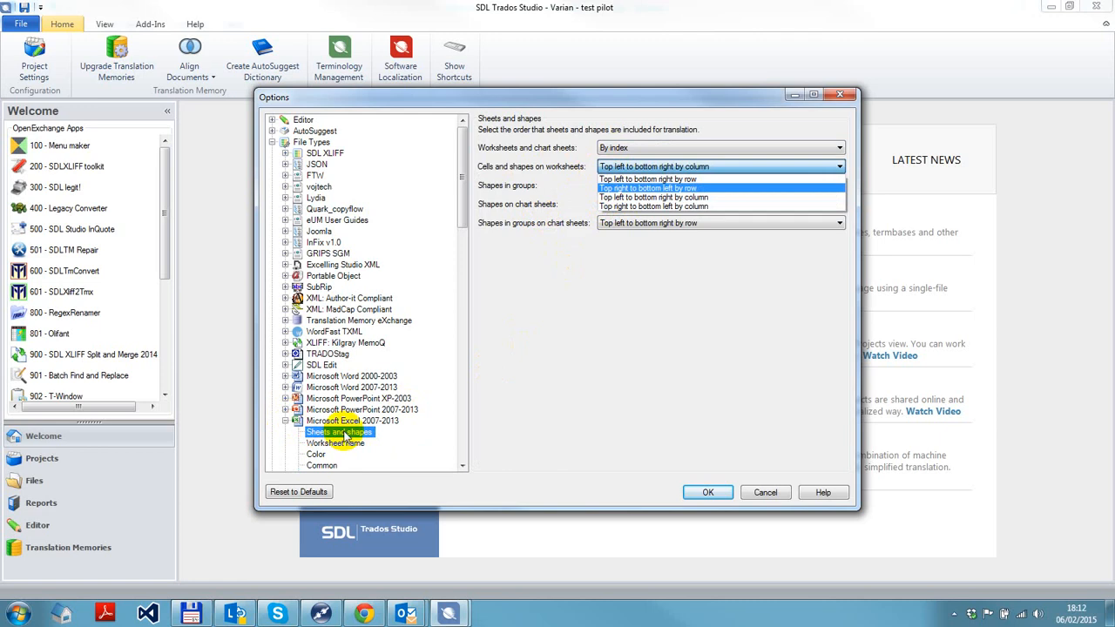
click(305, 493)
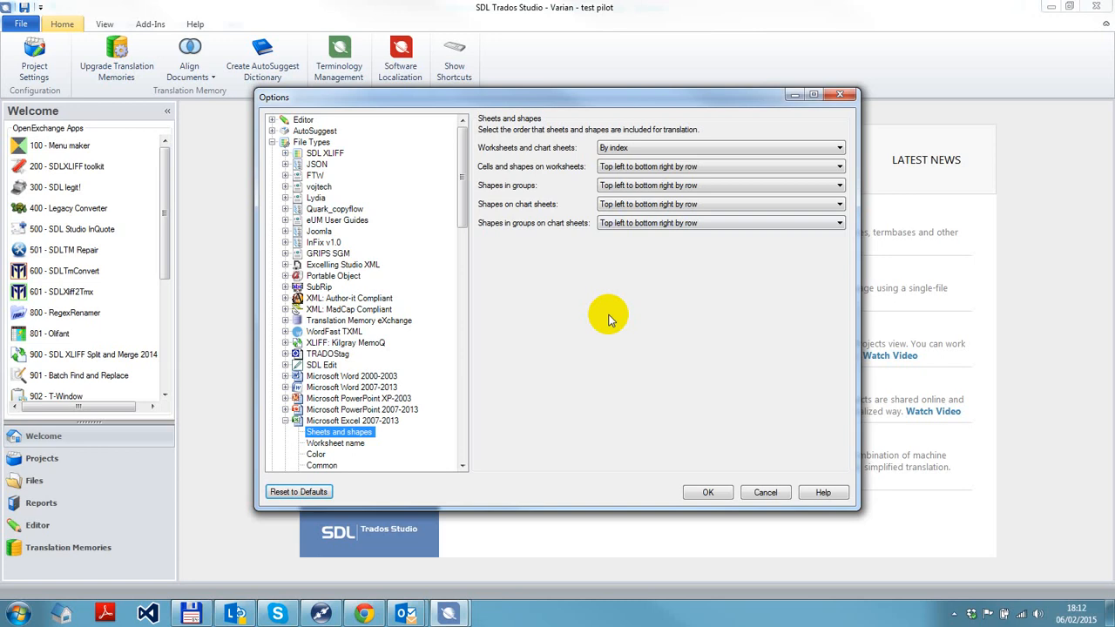
click(632, 168)
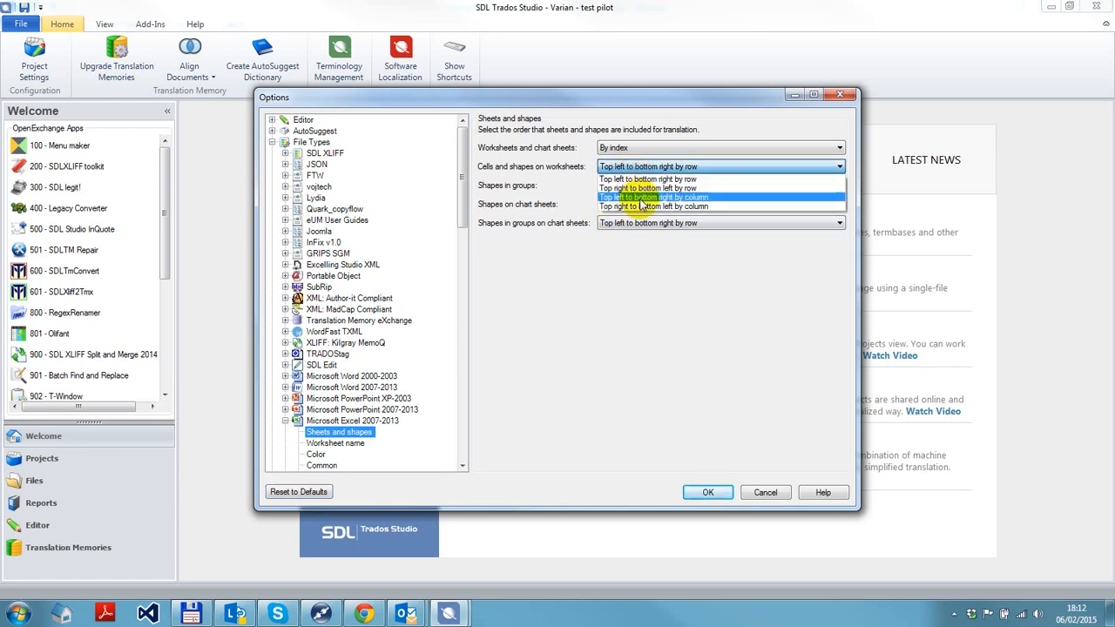
click(640, 198)
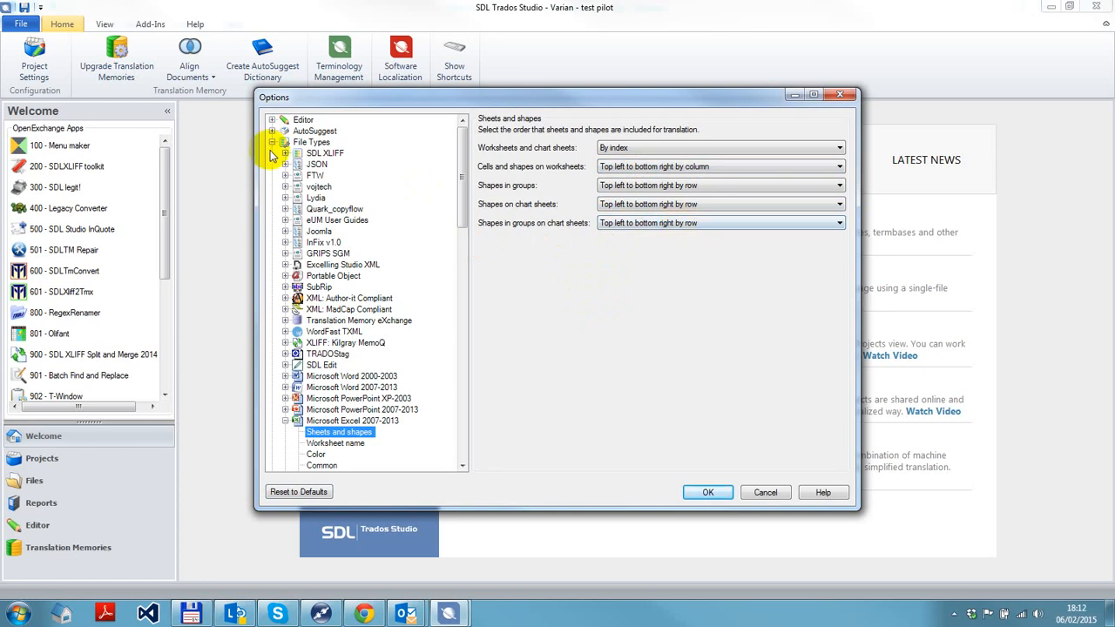
click(708, 488)
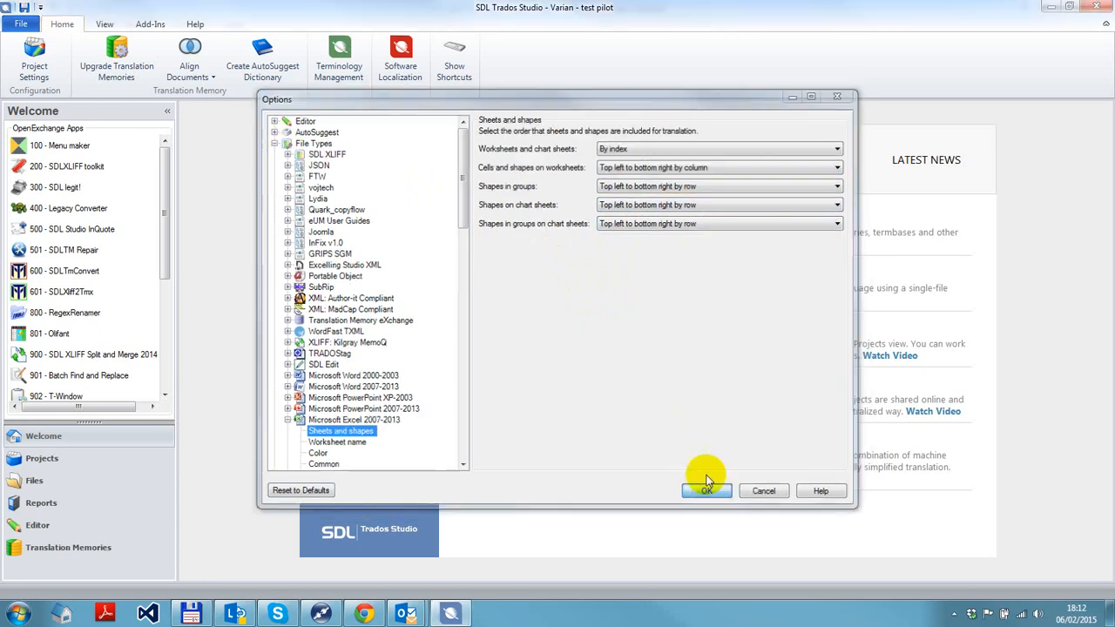
Open limits.xlsx for translation from Welsh (United Kingdom) to English (United Kingdom).
key(ctrl+o)
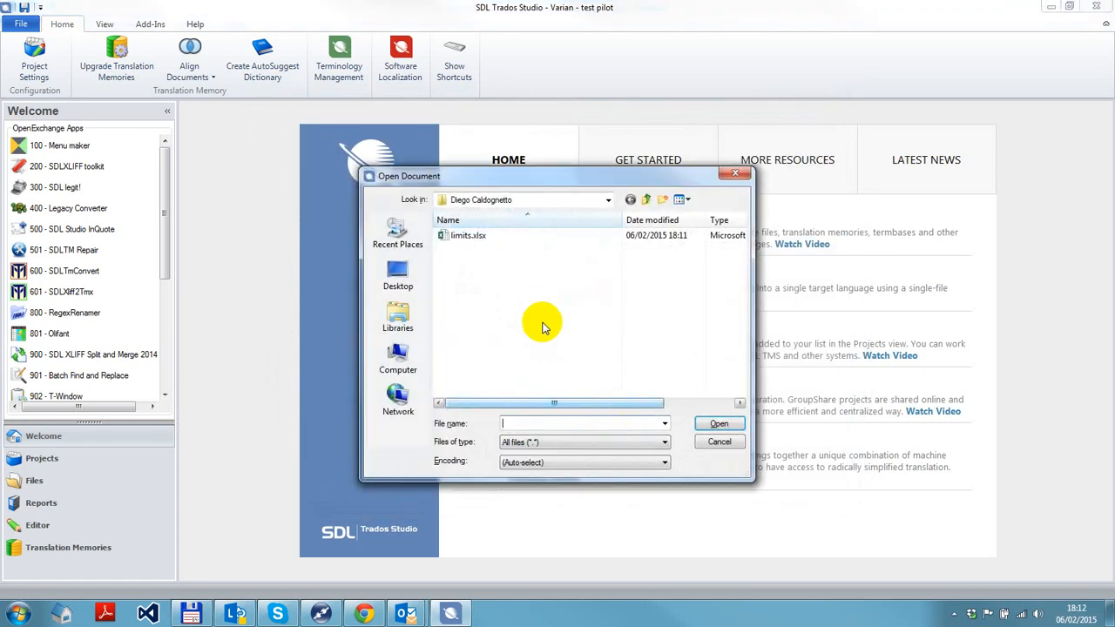
click(486, 238)
double_click(488, 238)
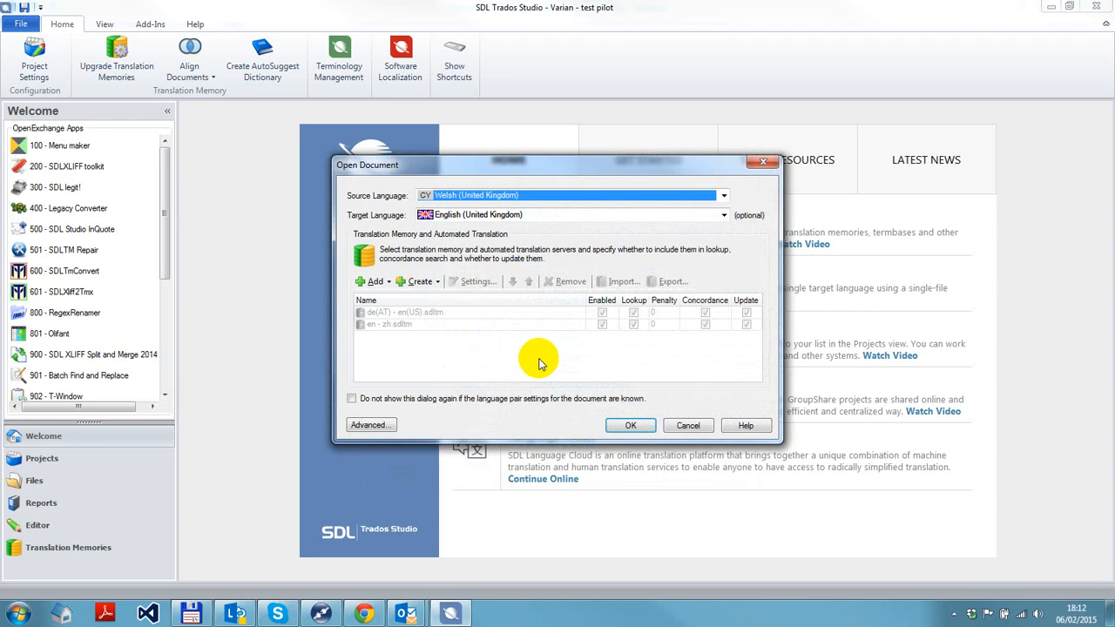
click(635, 424)
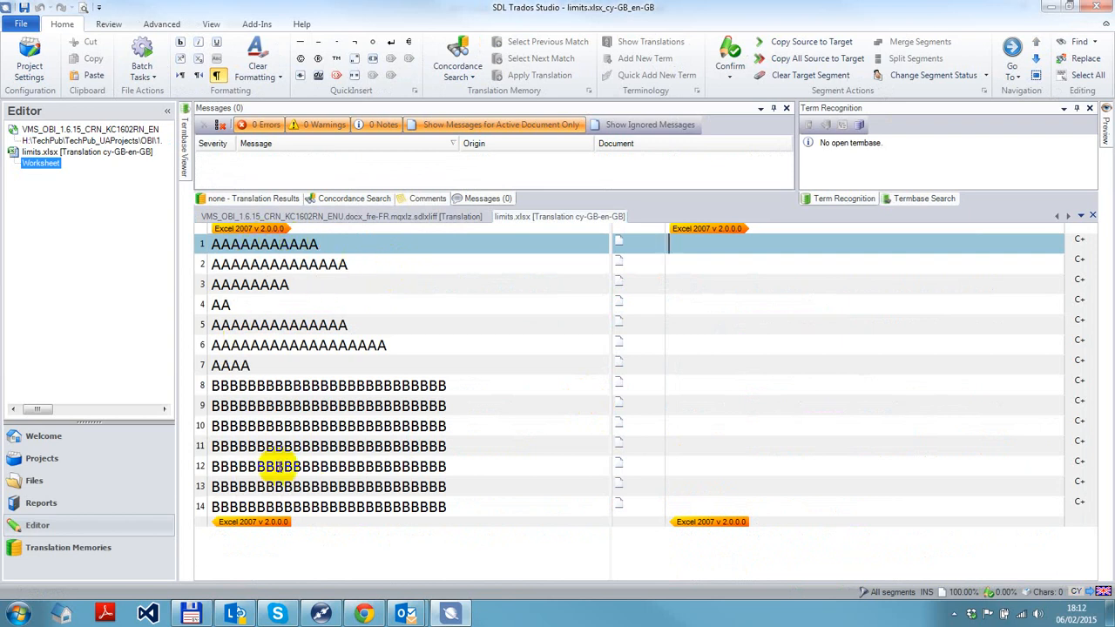
Try locking segments 8 to 14 with the B strings, and undo the lock.
click(202, 389)
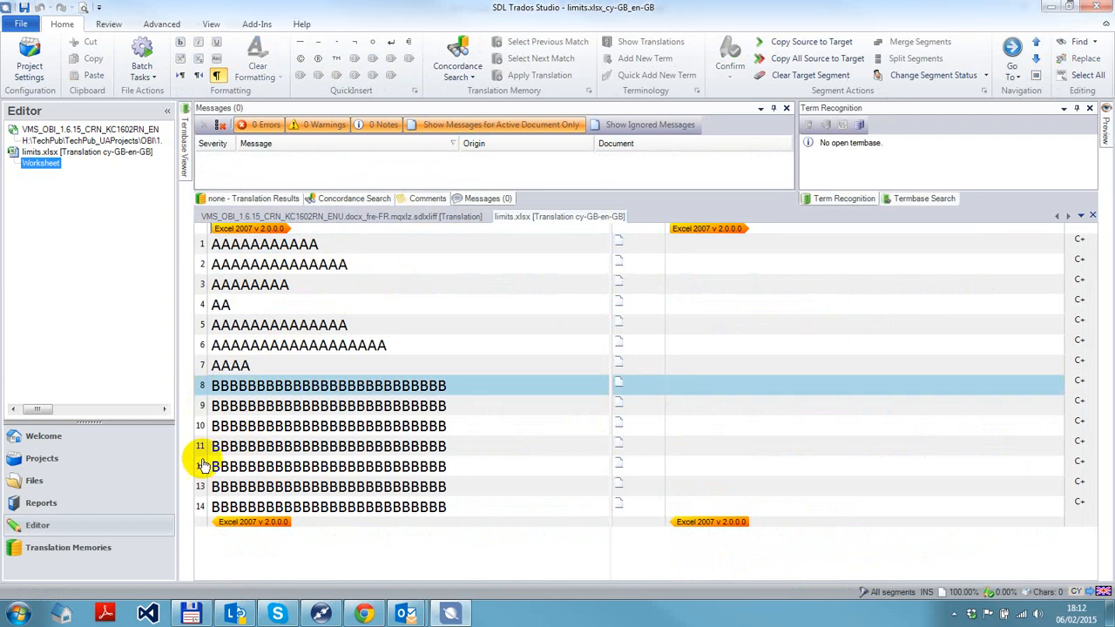
click(202, 508)
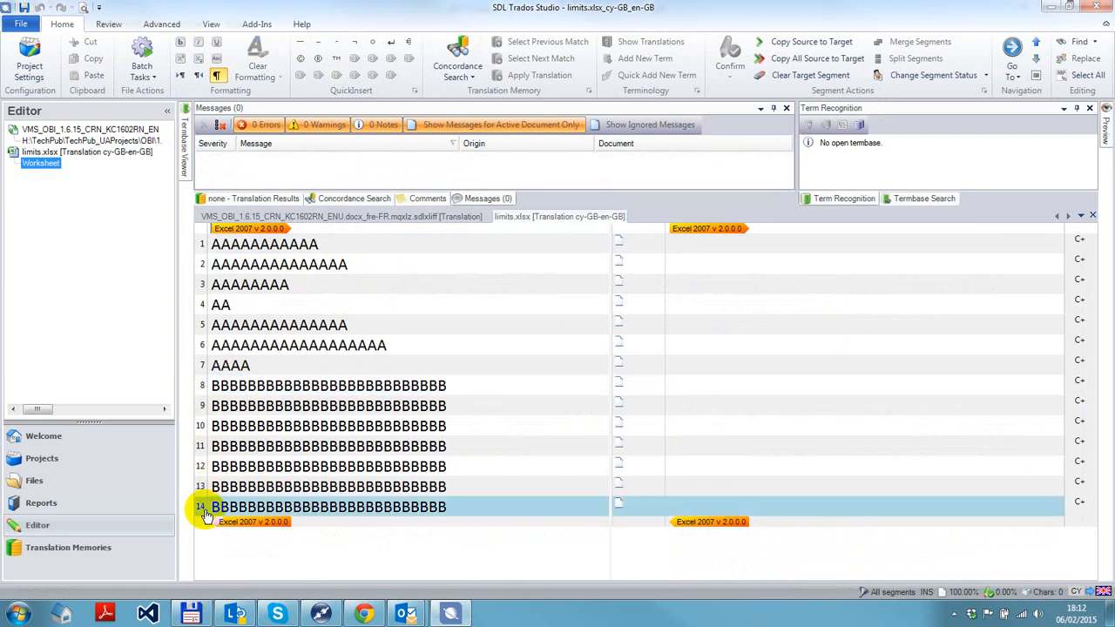
shift+click(200, 391)
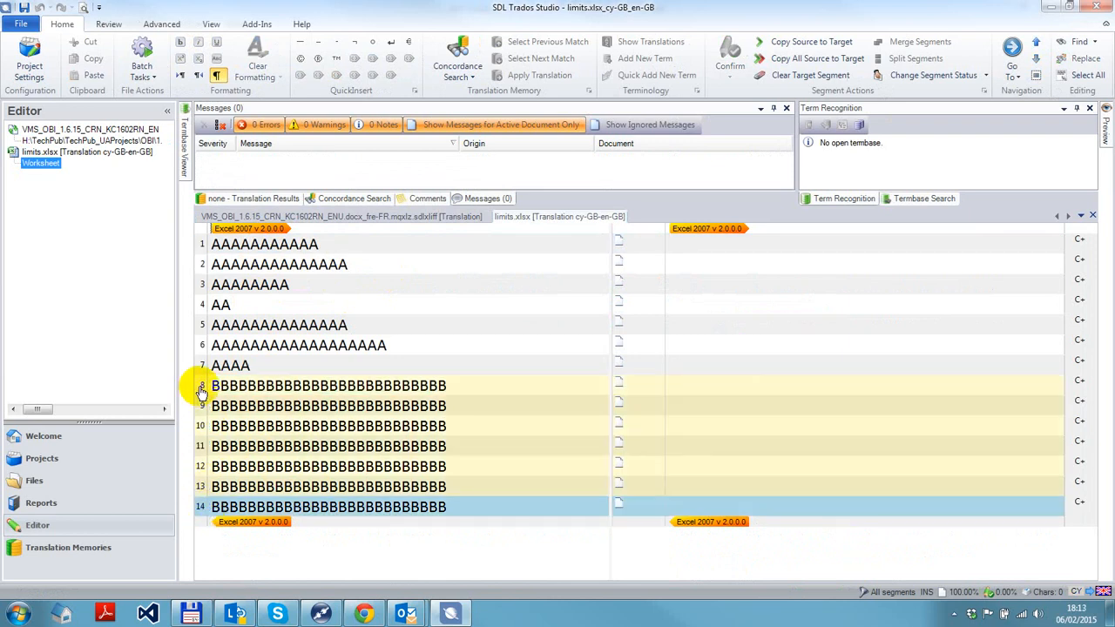
key(ctrl+l)
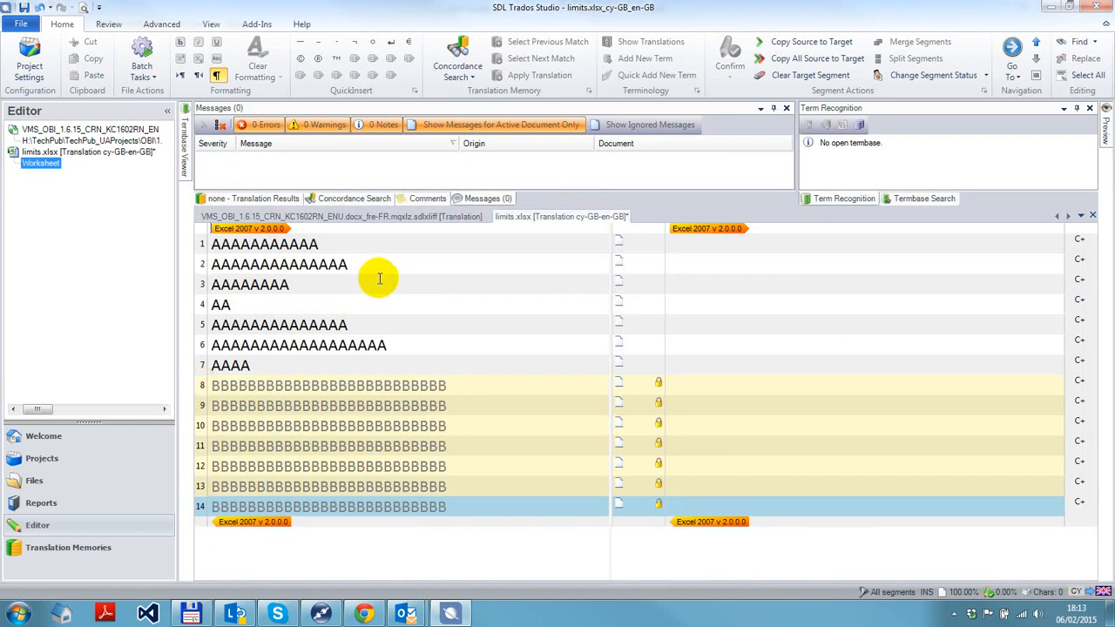
key(ctrl+z)
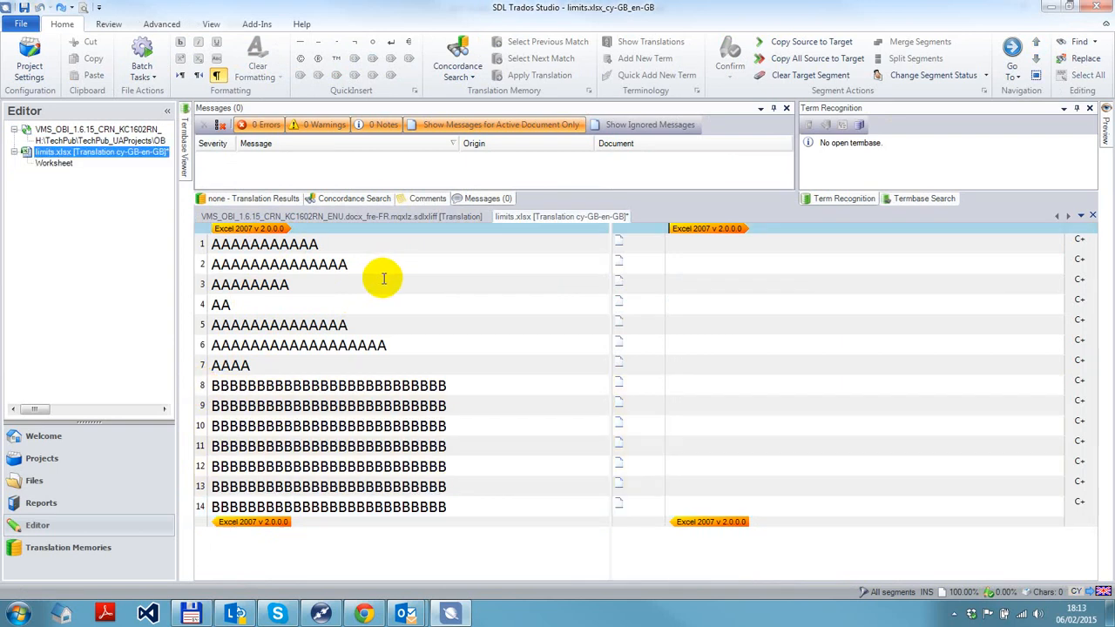
Copy all source segments to the target and change the status of segments 1 to 14 to Translated.
click(759, 245)
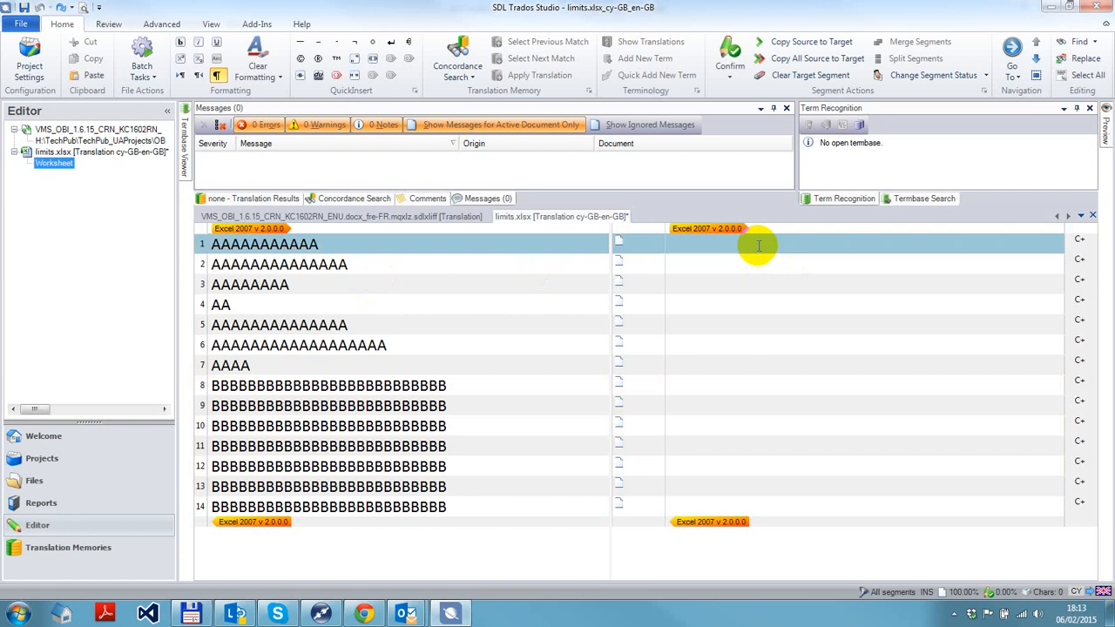
key(alt+Insert)
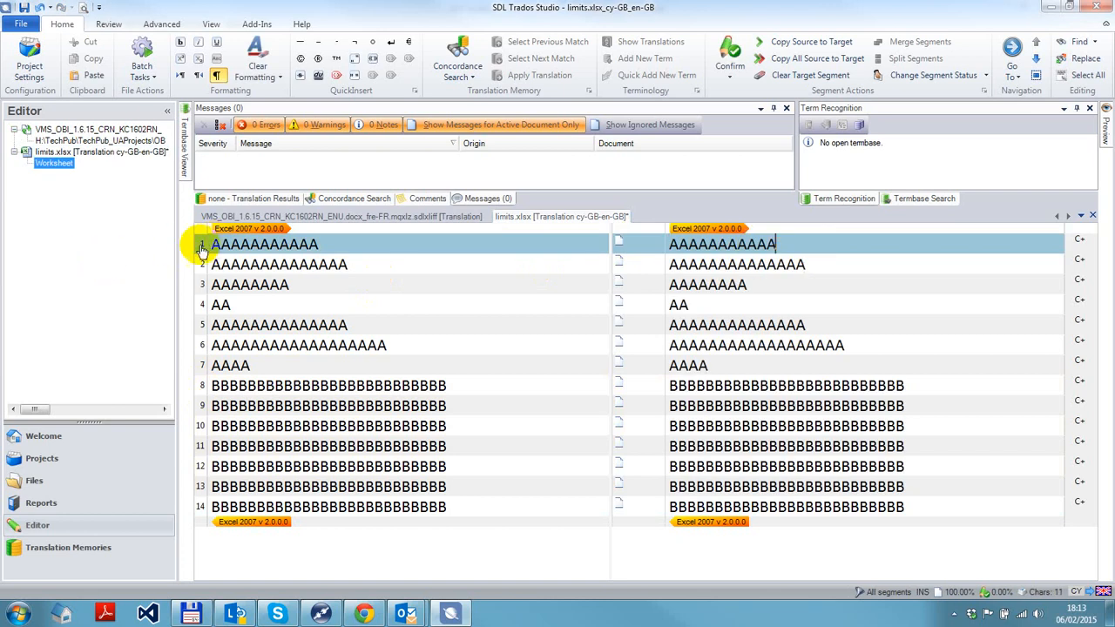
shift+click(202, 513)
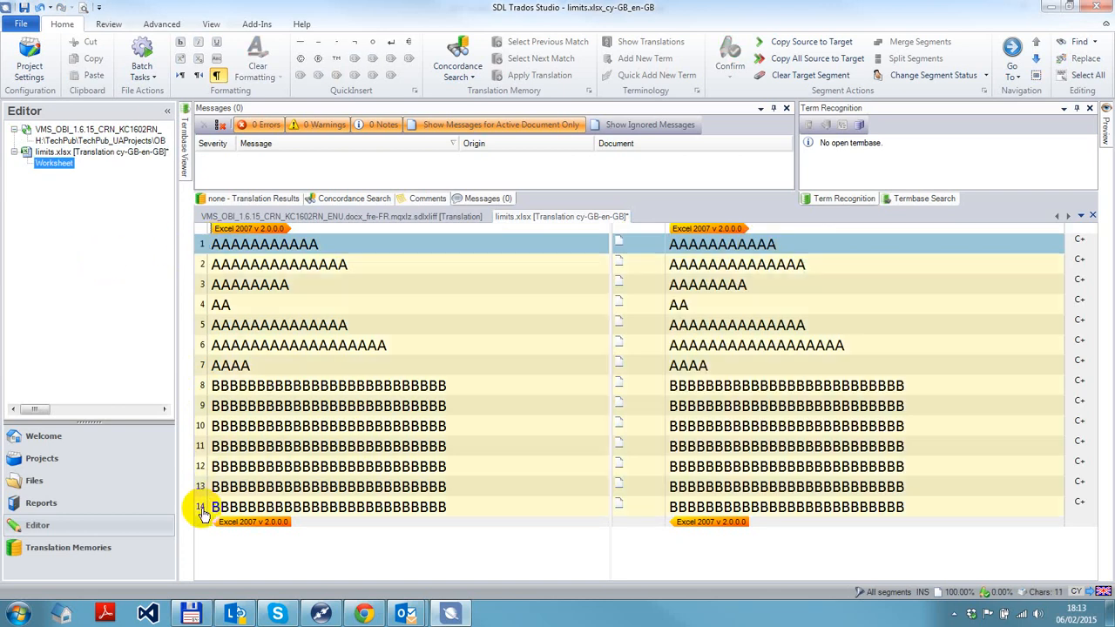
right_click(200, 512)
mouse_move(375, 568)
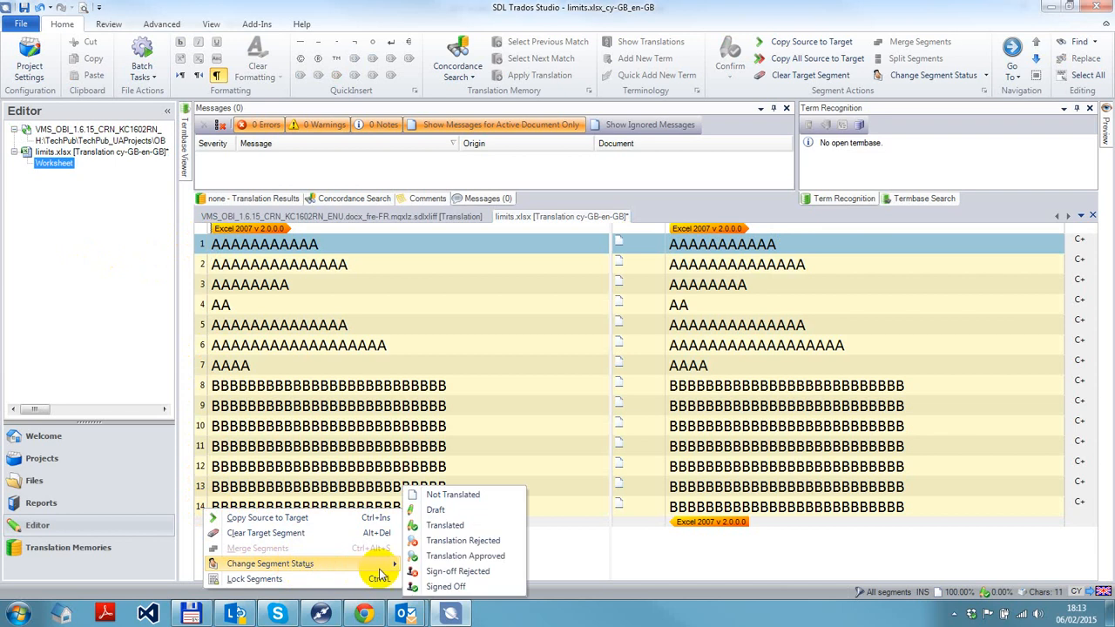
click(446, 533)
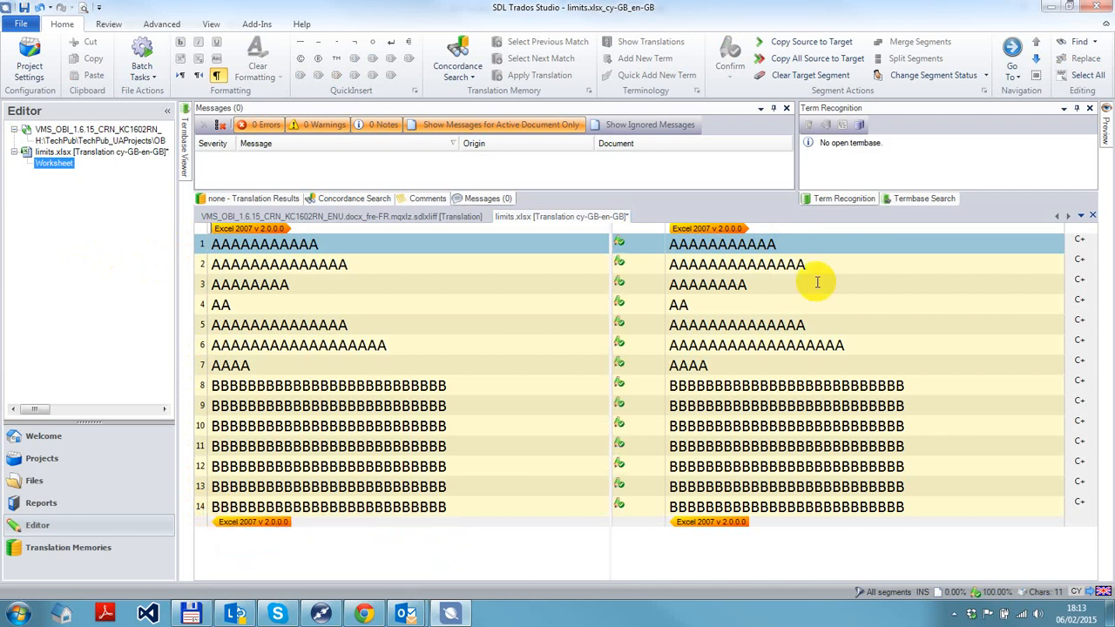
click(827, 247)
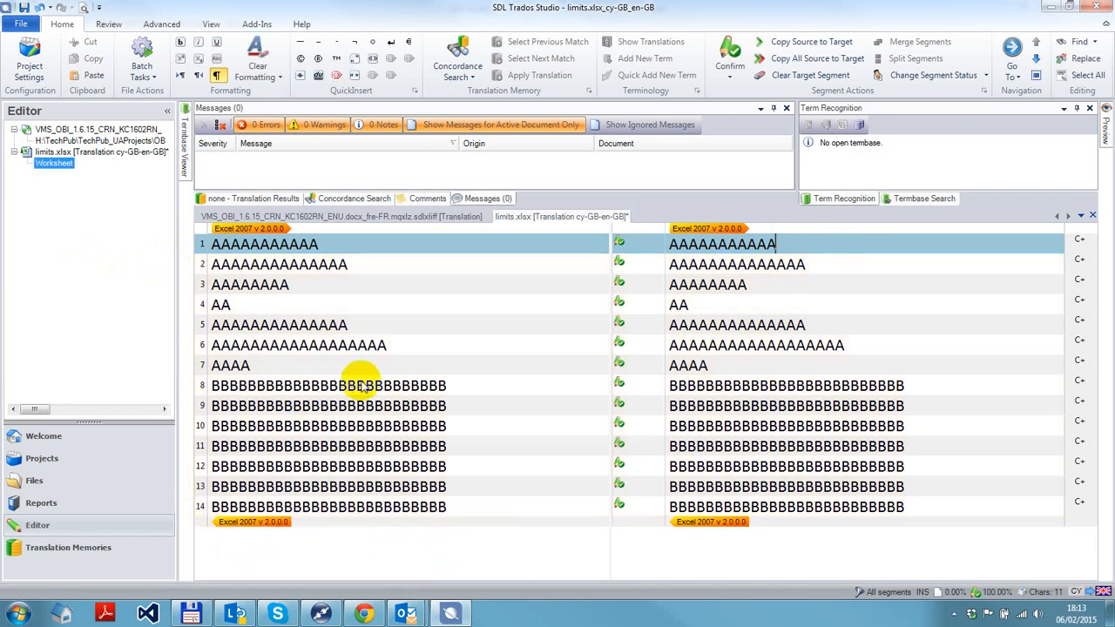
Lock segments 8 to 14, which contain the B strings.
click(204, 386)
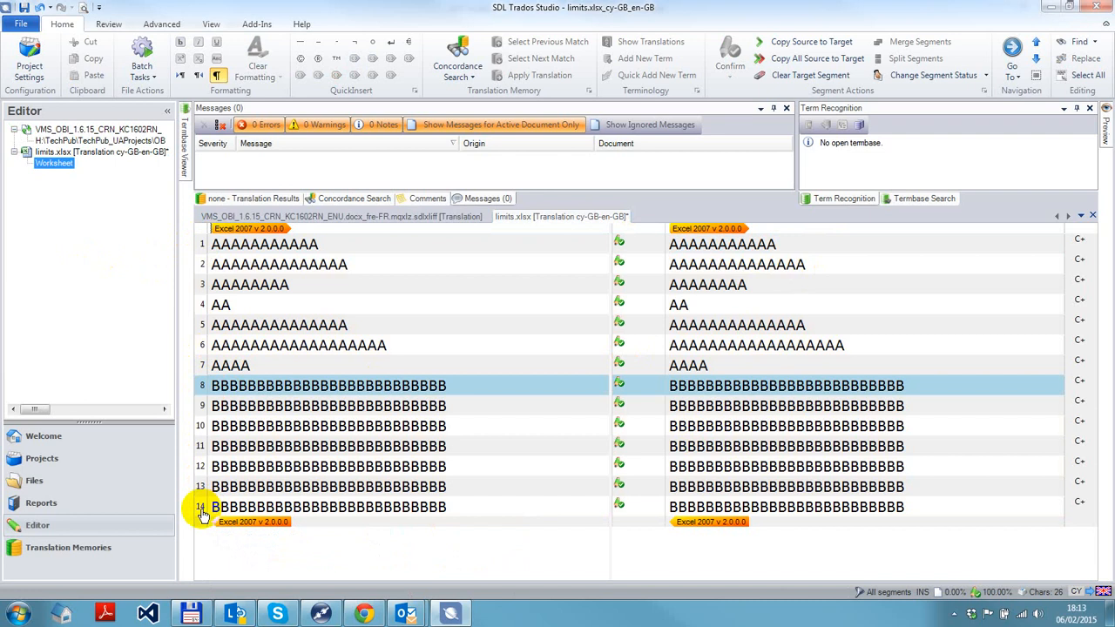
shift+click(200, 508)
key(ctrl+l)
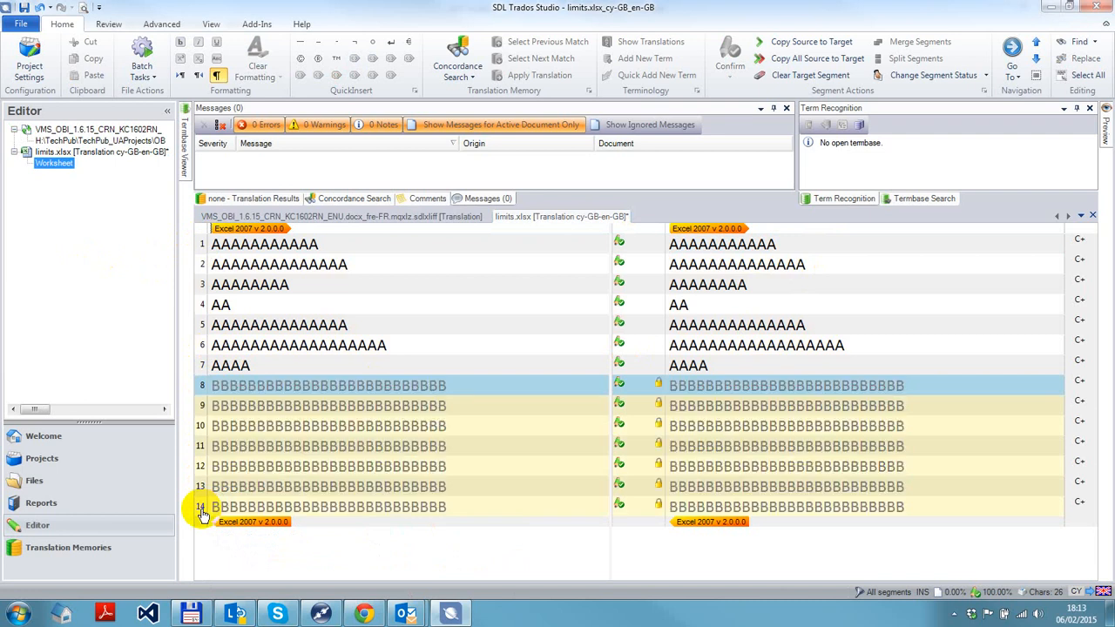
right_click(201, 513)
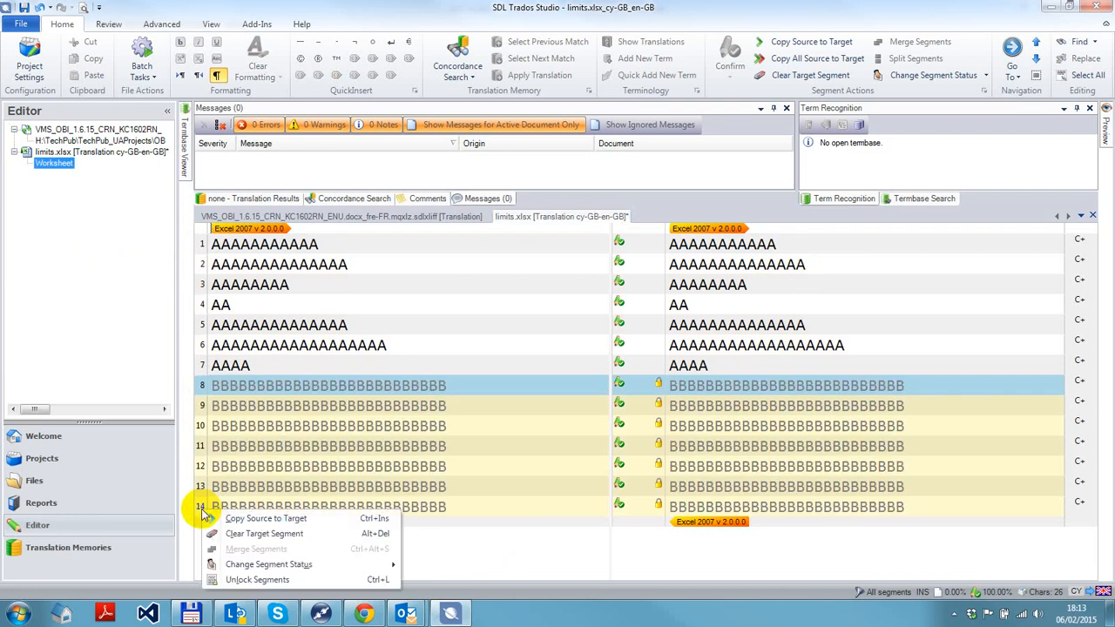
click(807, 266)
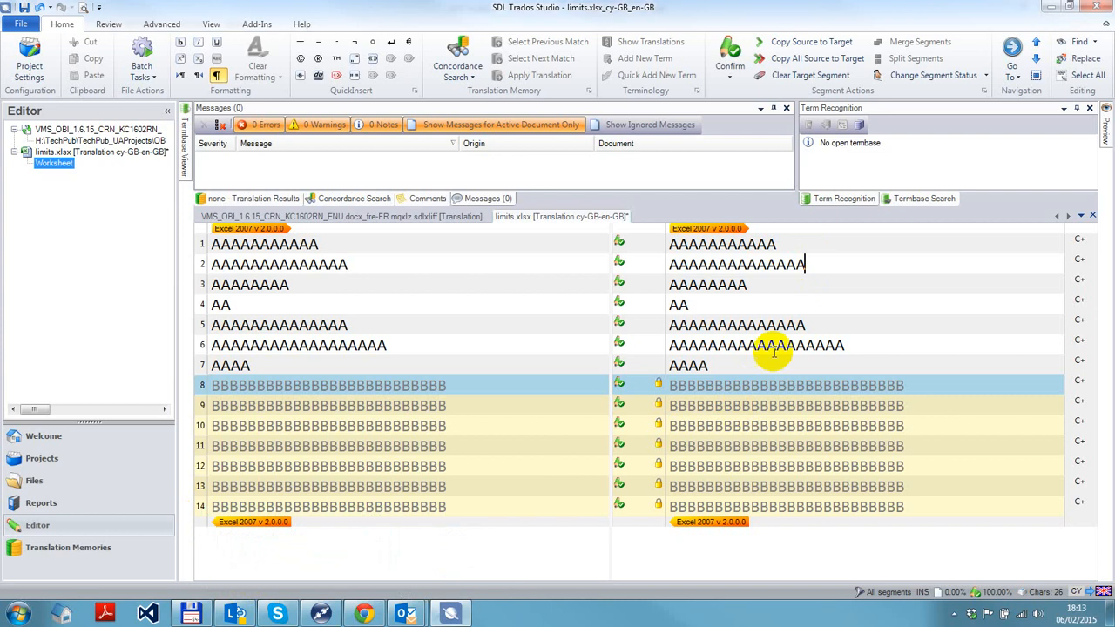
Set the project's QA Checker length verification to flag target segments longer than 10 characters, and review which segments are excluded from checking.
click(31, 66)
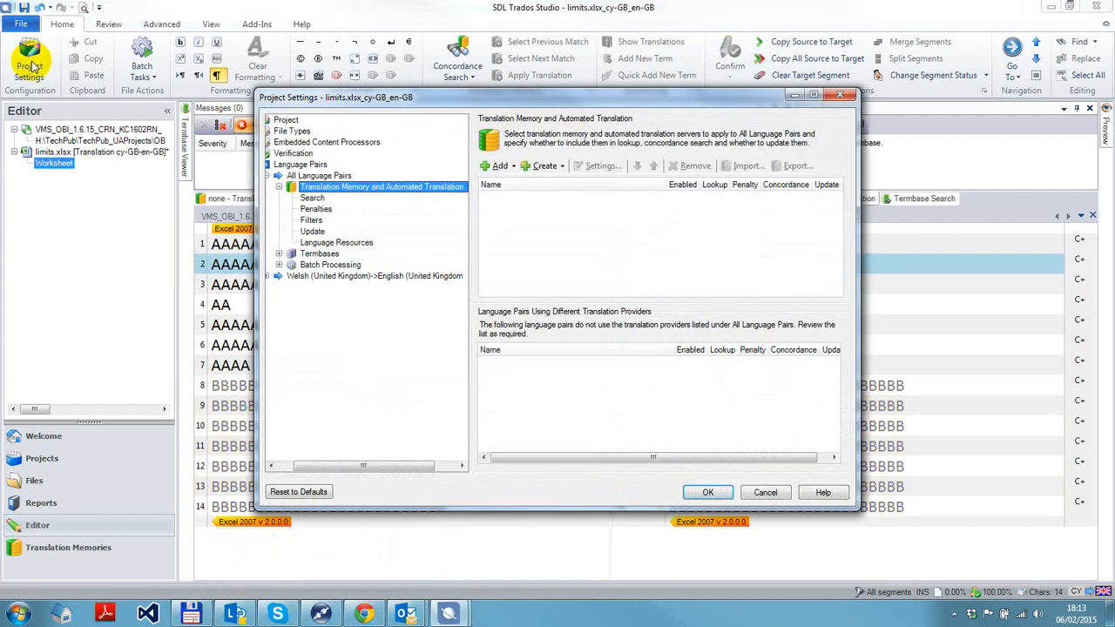
click(291, 153)
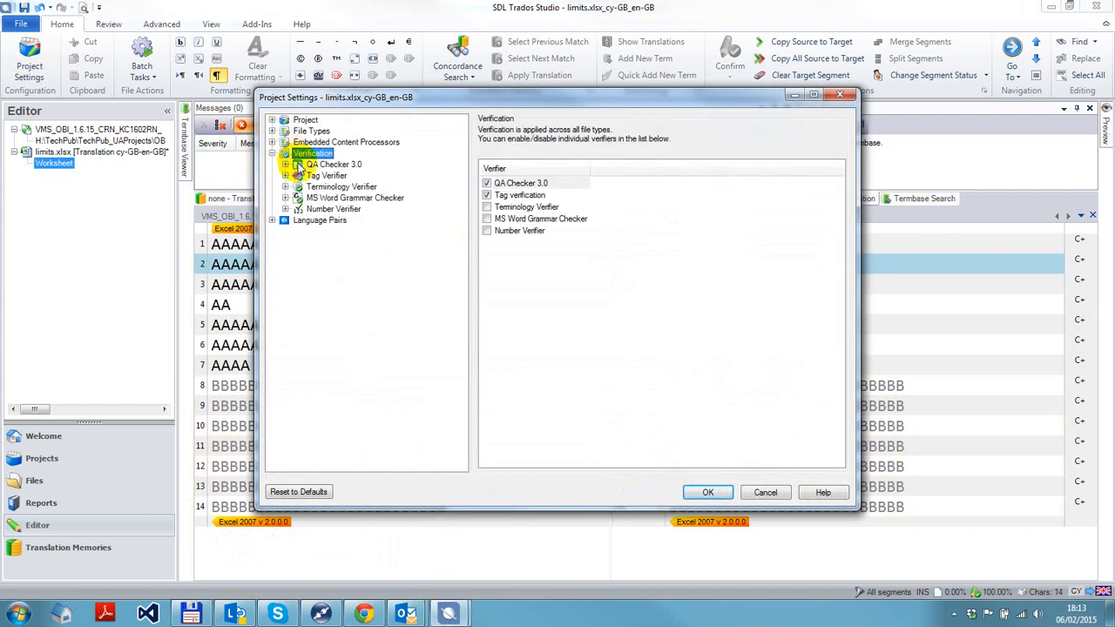
click(301, 166)
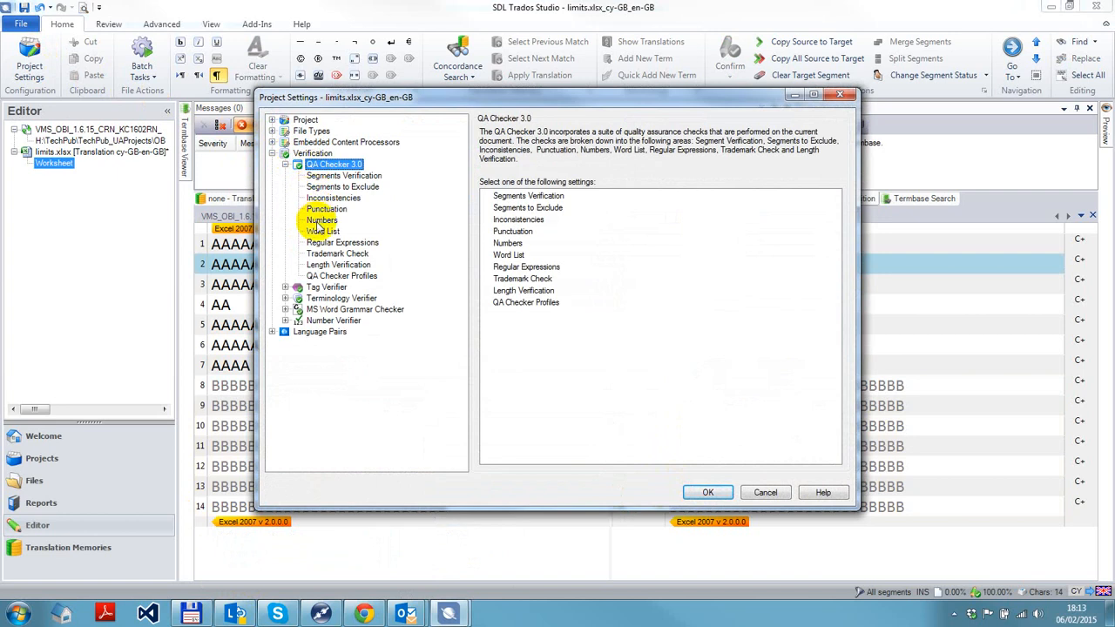
click(331, 266)
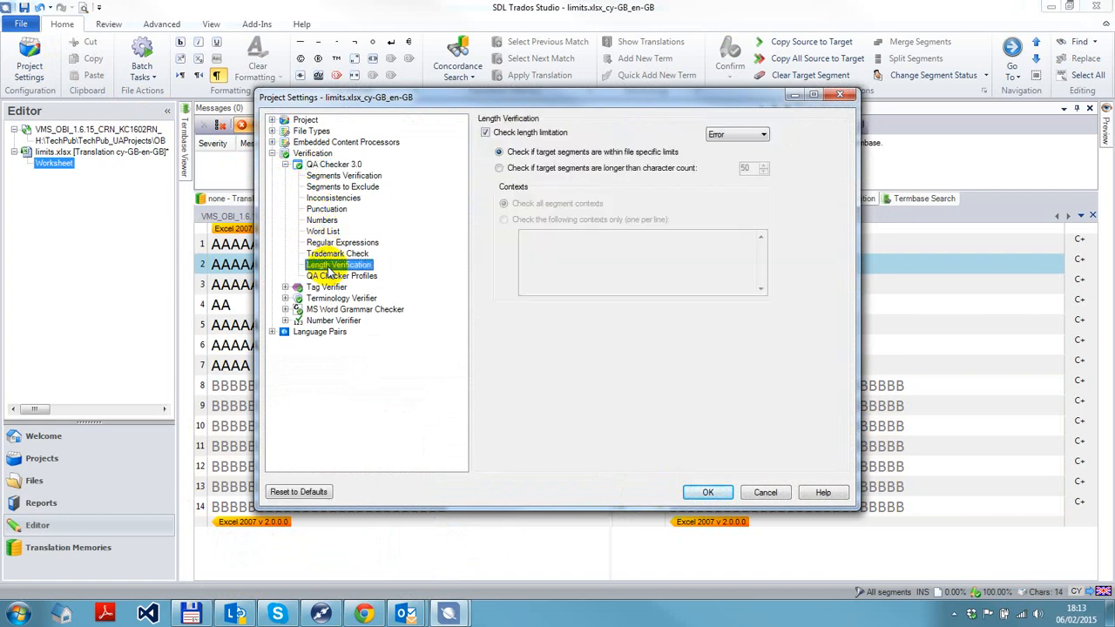
click(499, 169)
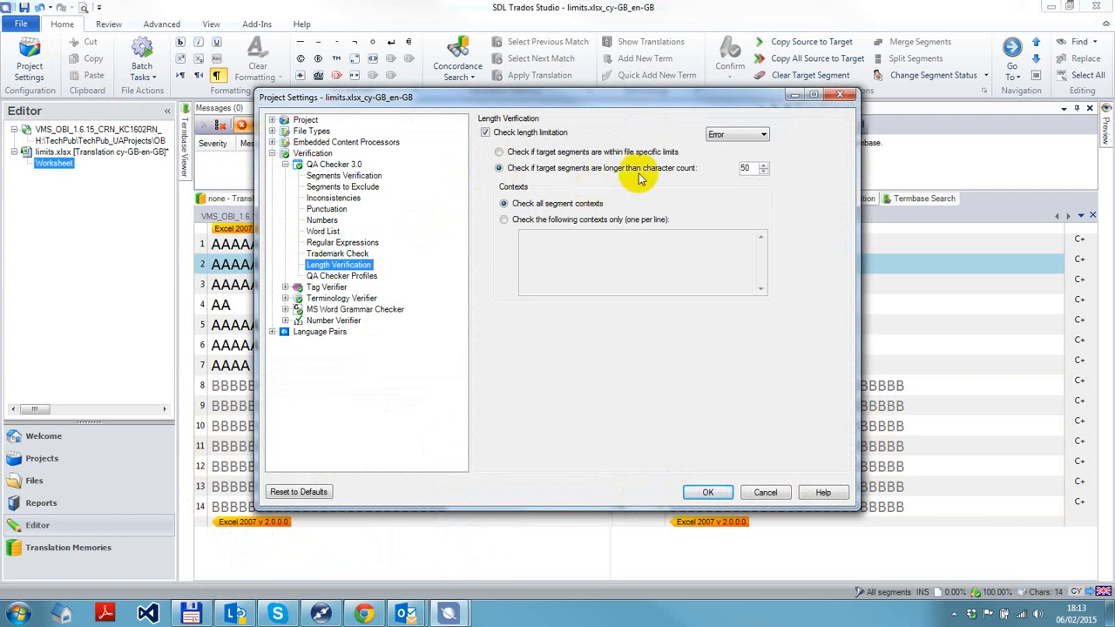
double_click(736, 169)
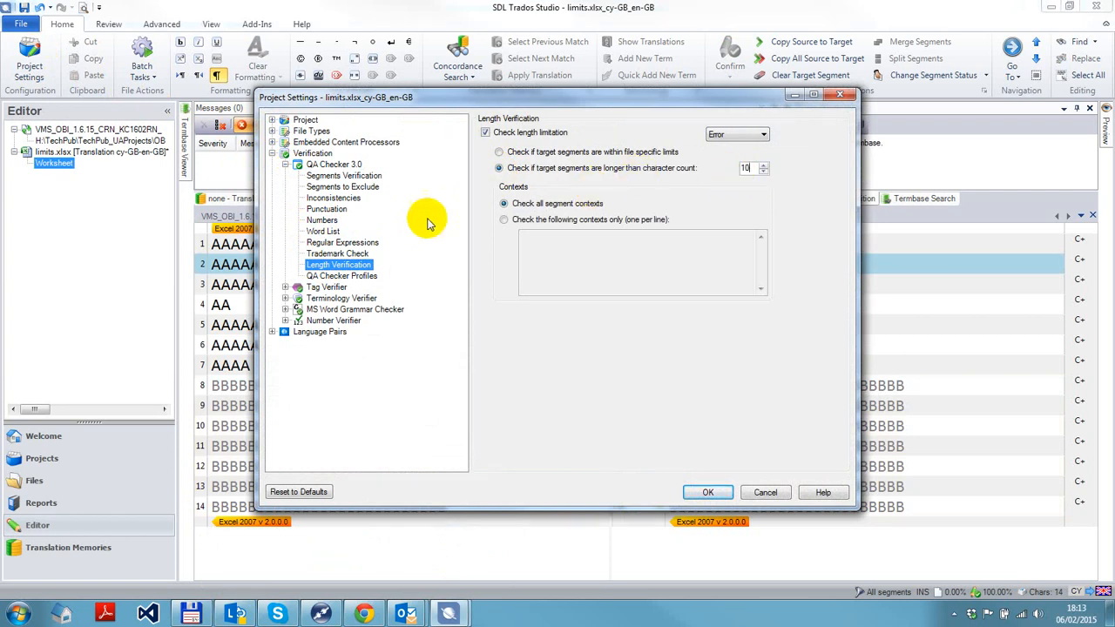
click(342, 187)
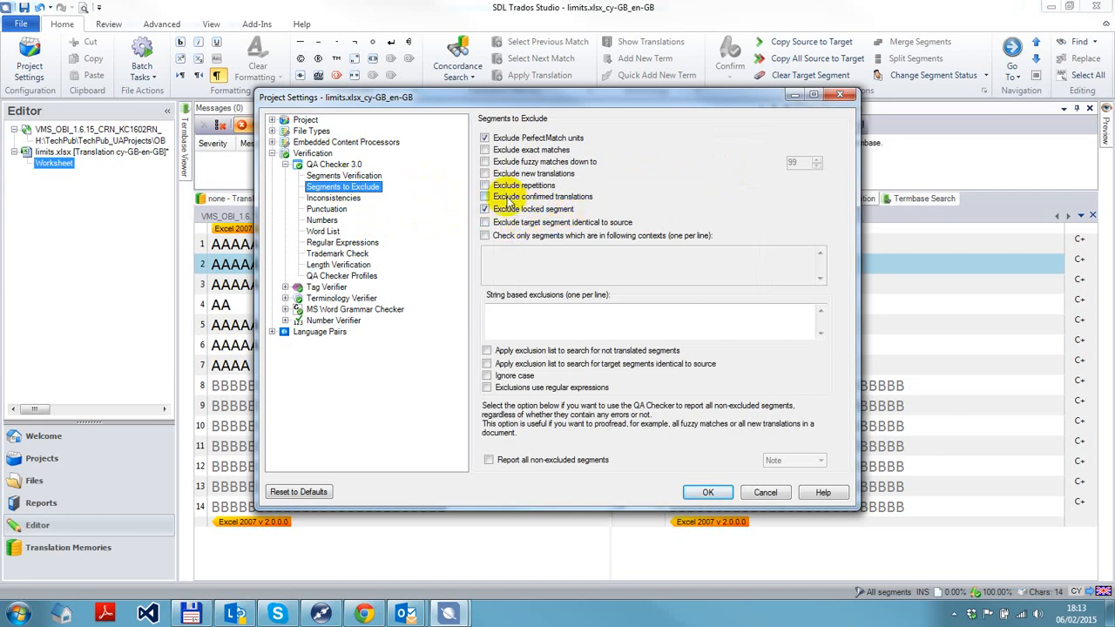
click(707, 494)
Run verification on limits.xlsx and inspect the error markers beside the unlocked A segments.
key(F8)
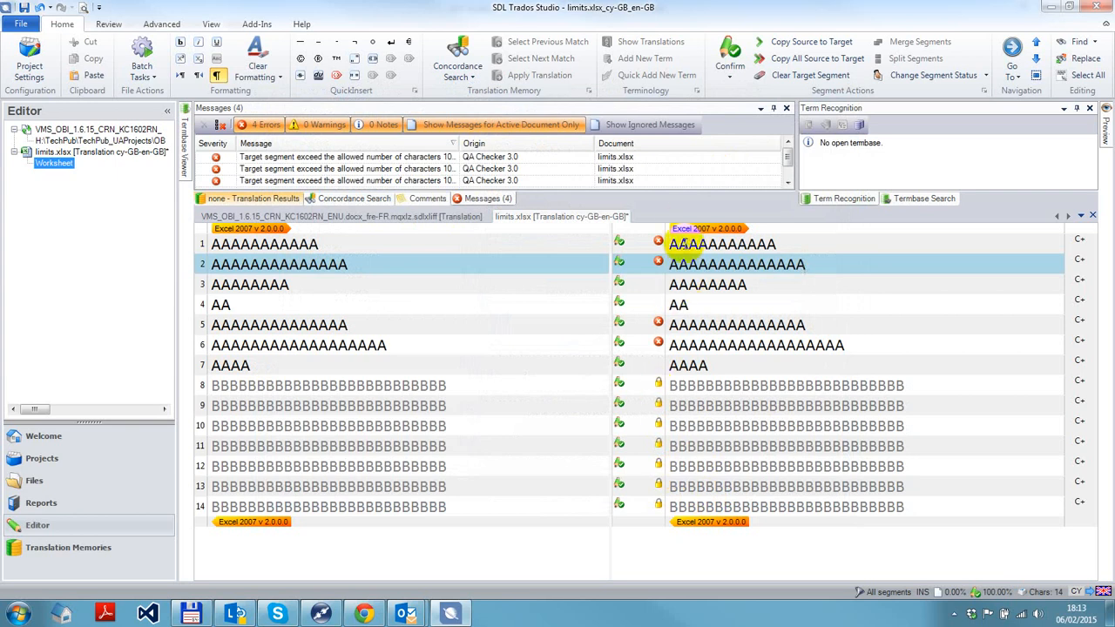
mouse_move(658, 240)
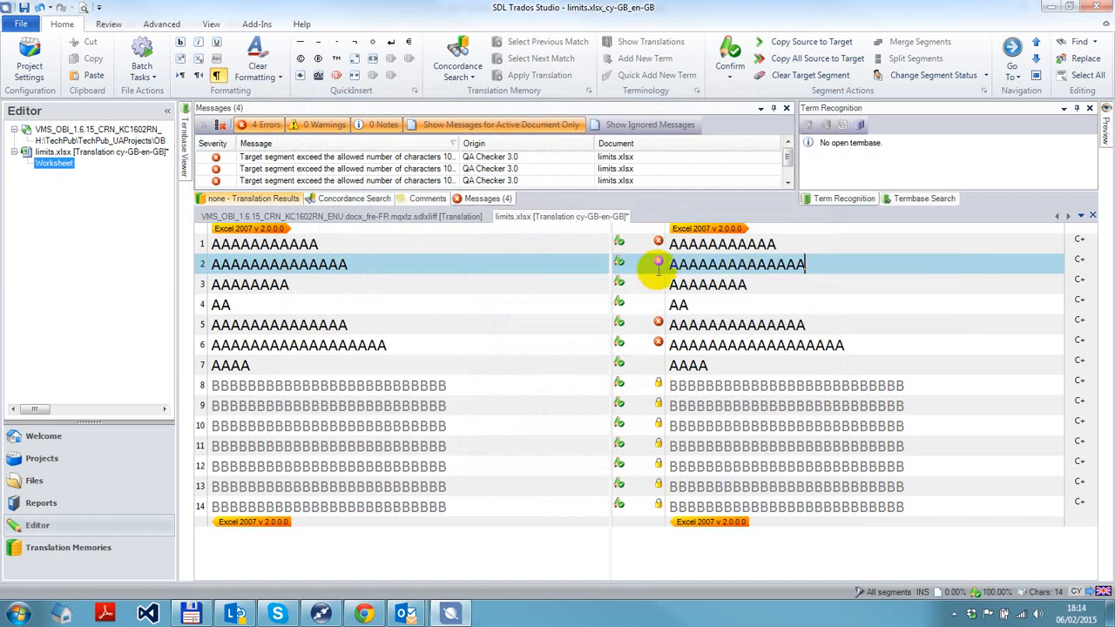
mouse_move(658, 262)
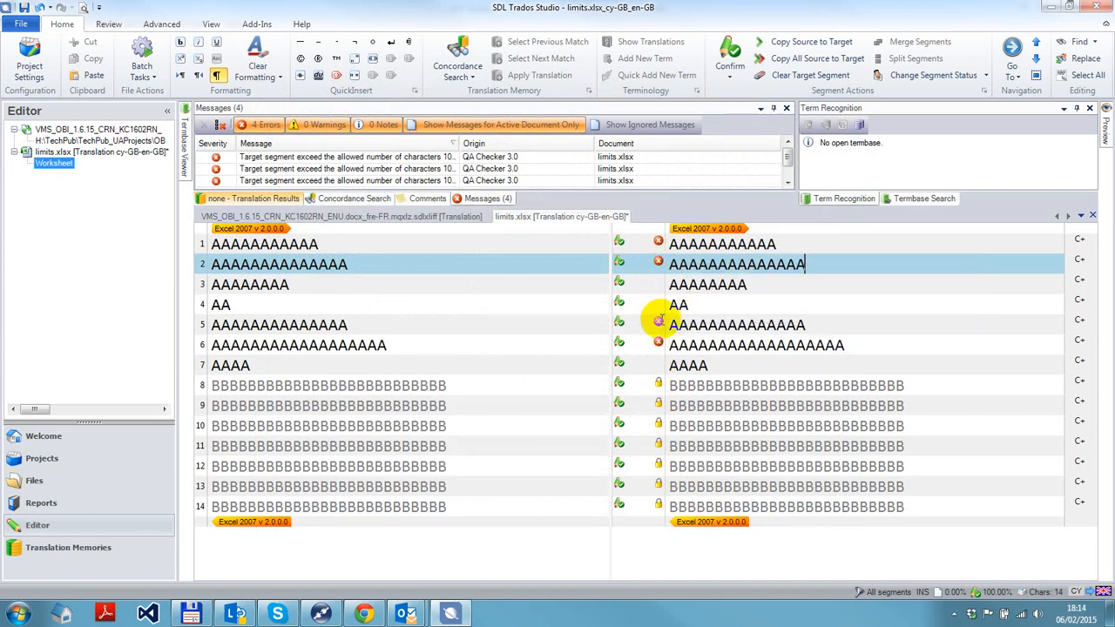
mouse_move(657, 323)
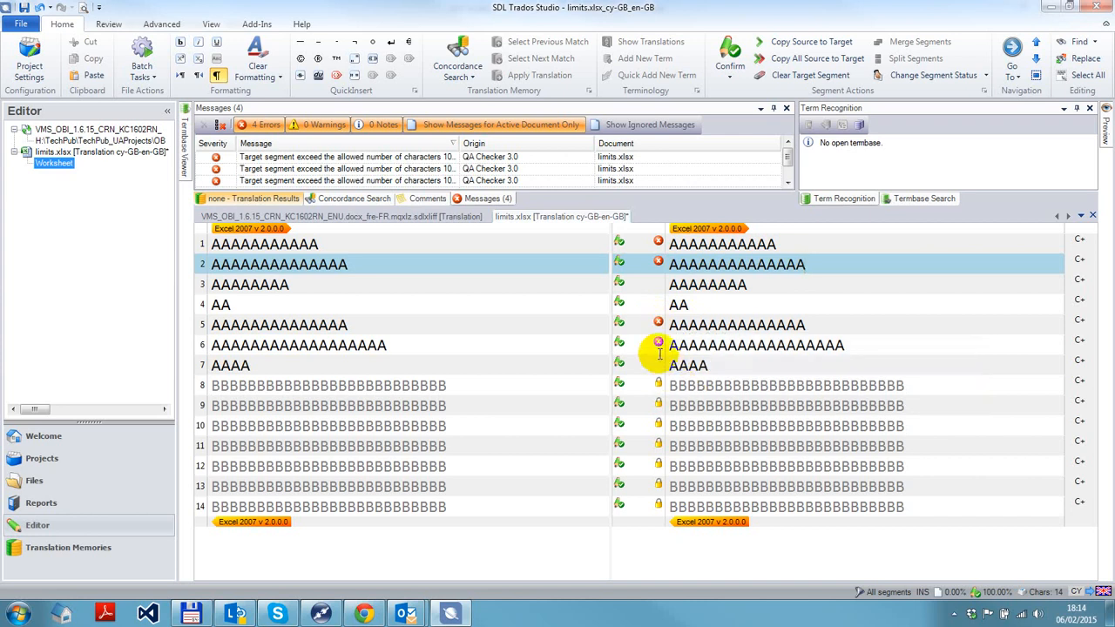
mouse_move(654, 346)
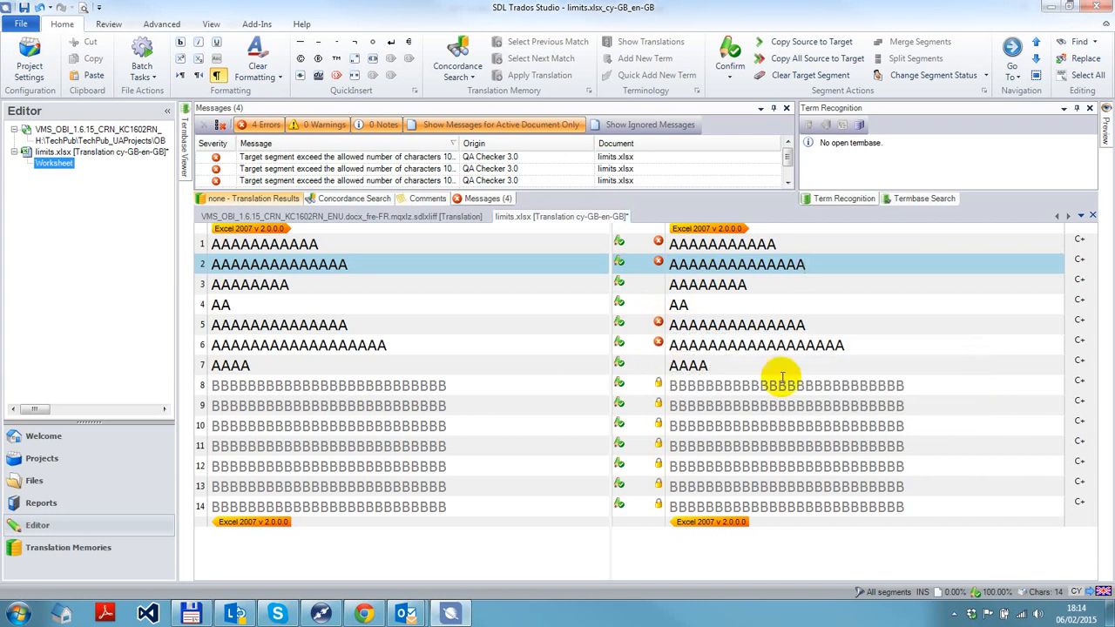